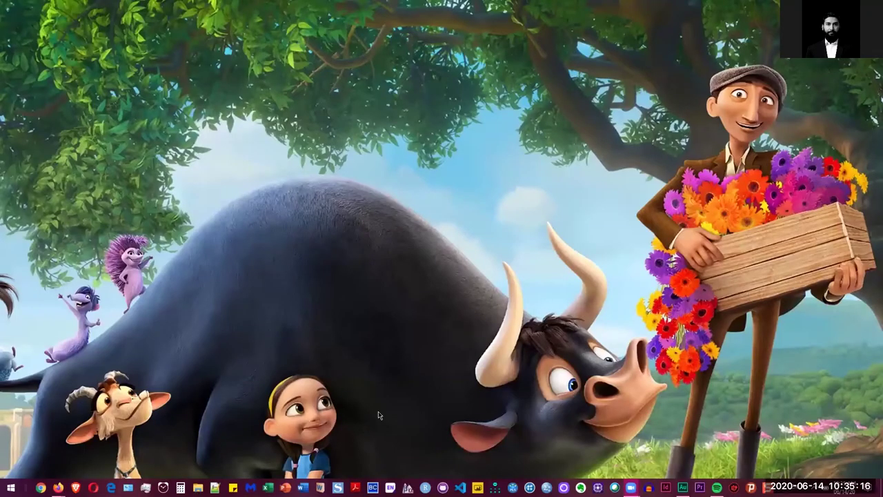
Launch Microsoft Store by searching 'microsoft store' from the Start menu
key("super")
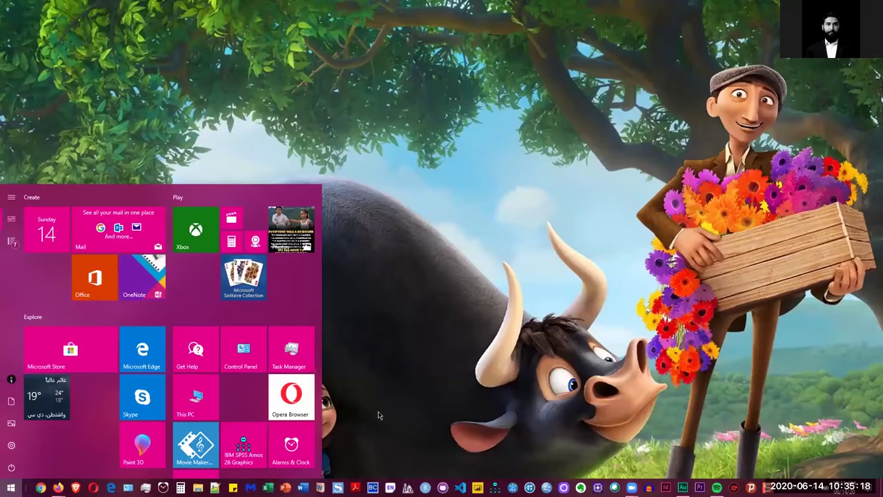
type("mic")
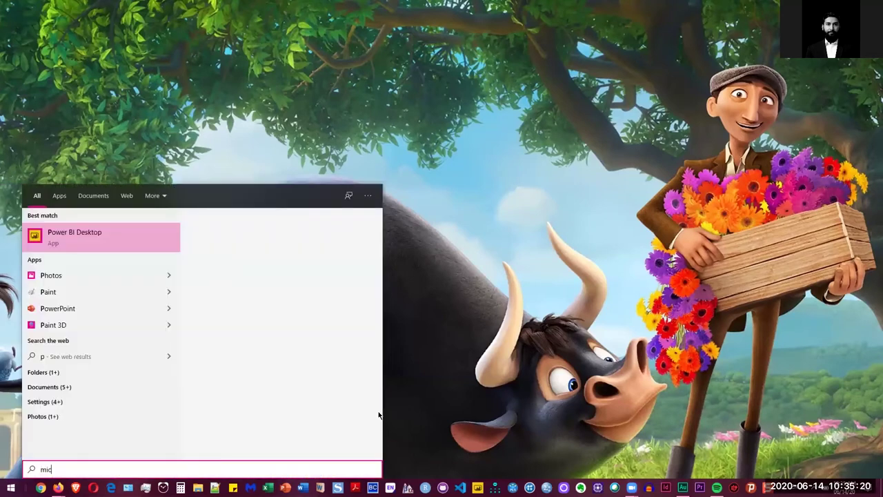
type("roso")
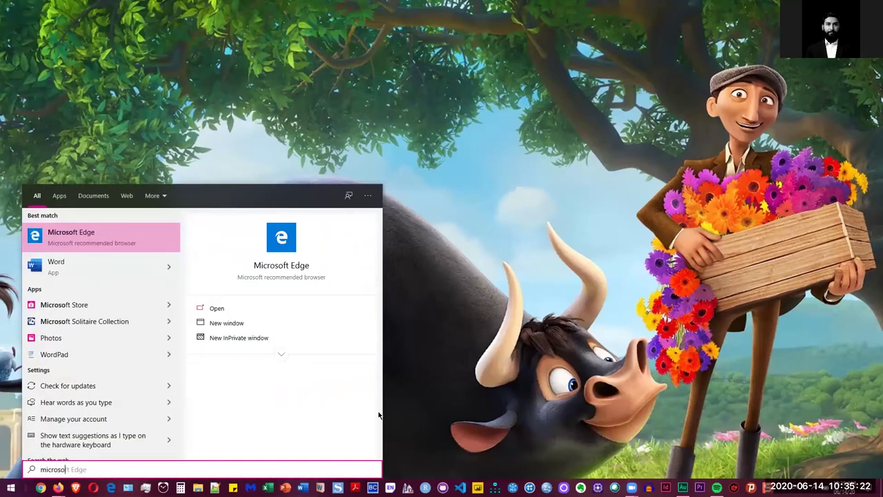
type("ft store")
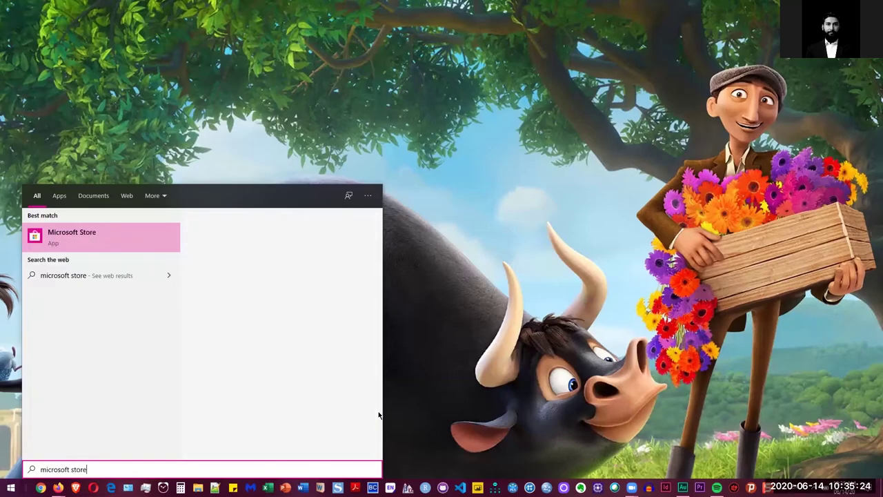
key("Return")
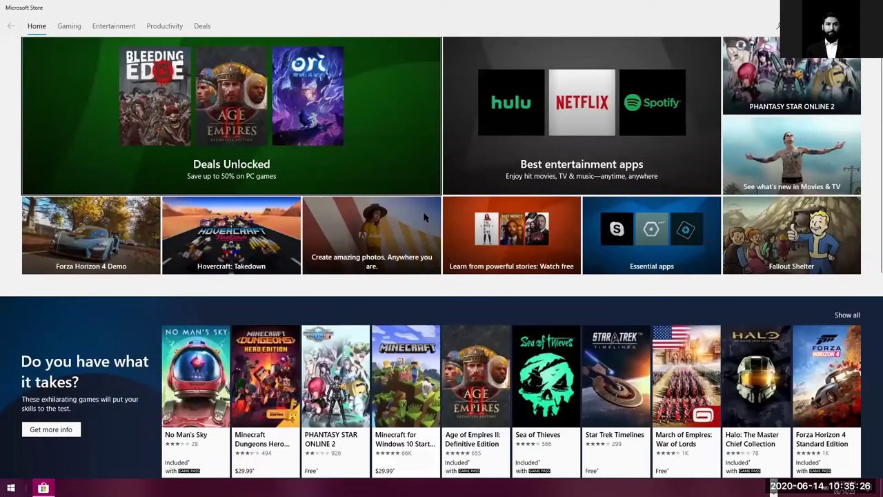
Search the Store for 'power bi' and start the installed Power BI Desktop app
left_click(778, 25)
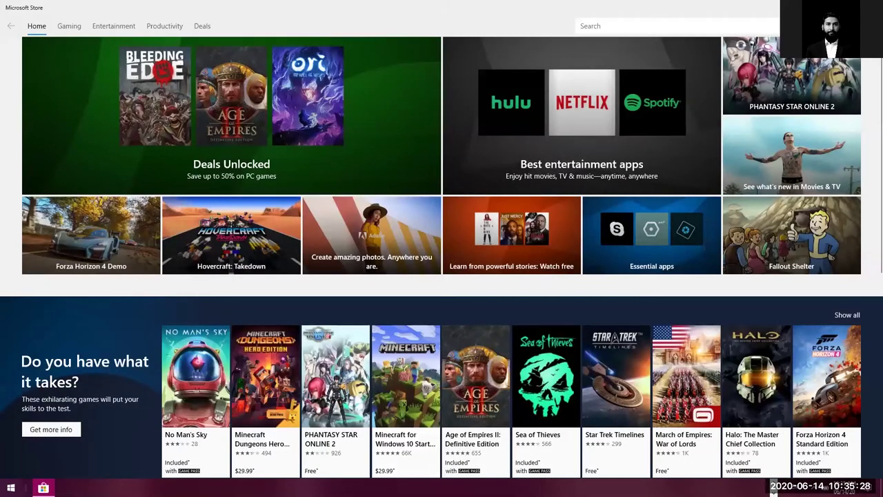
type("power bi")
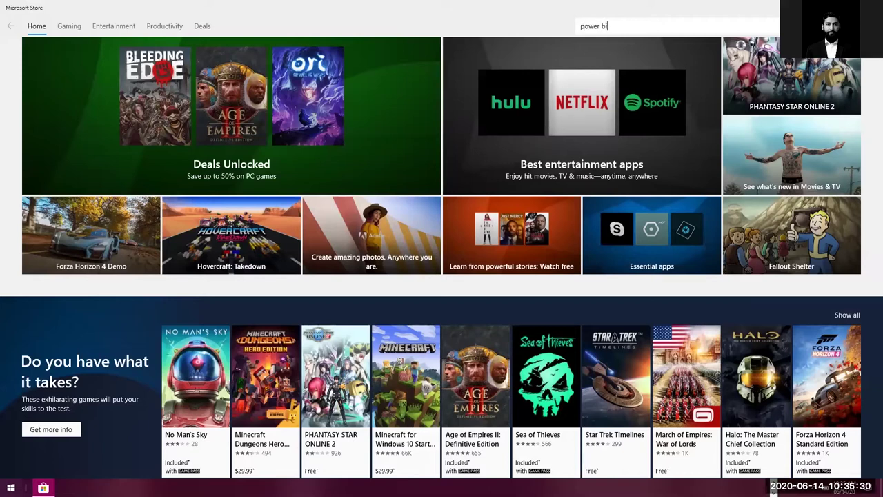
key("Return")
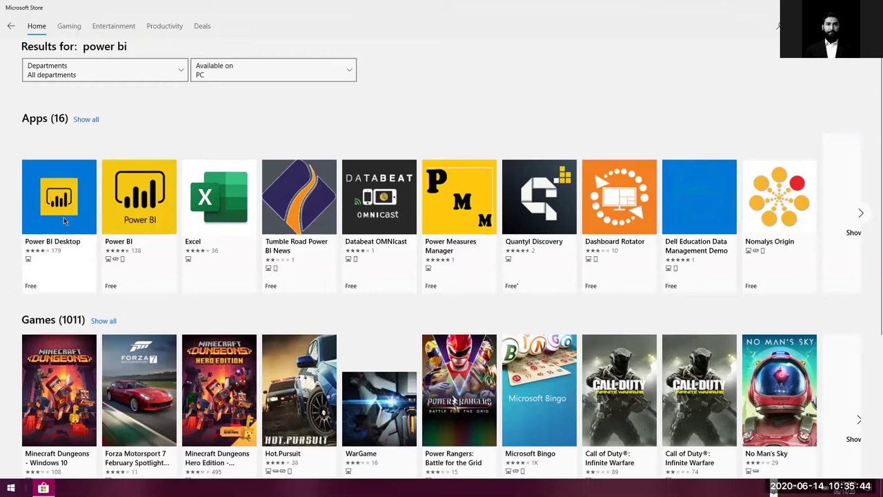
left_click(64, 221)
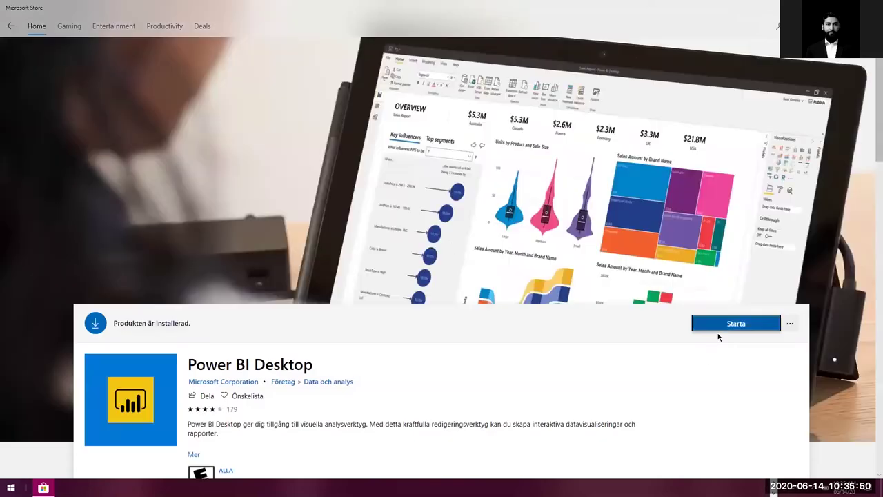
left_click(728, 331)
left_click(736, 325)
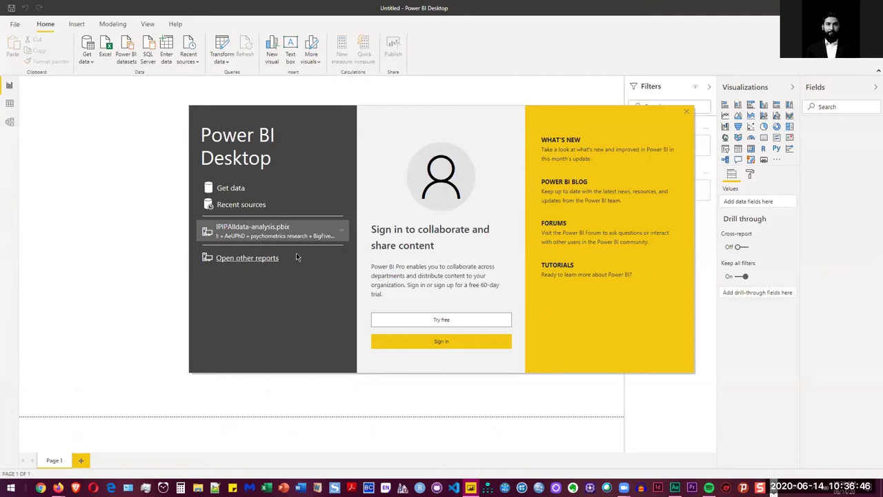
Open Get Data and browse the connector list, returning to Excel at the top
left_click(239, 195)
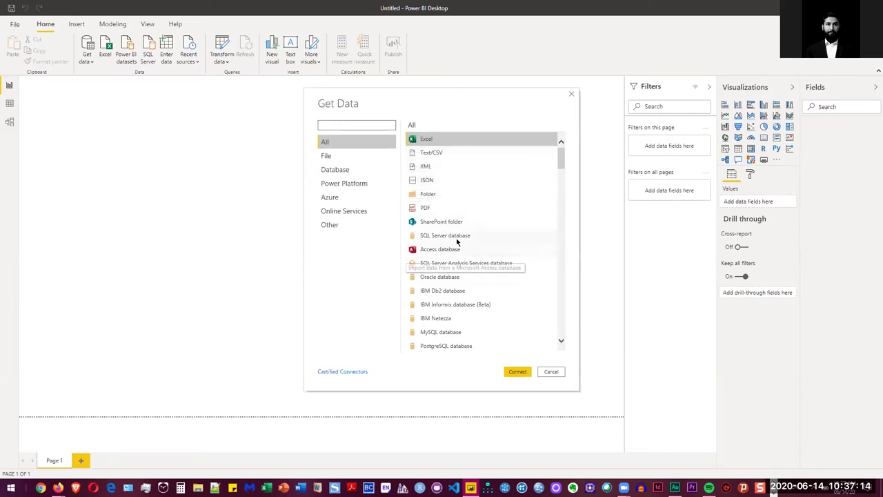
scroll(469, 252, "down", 1)
scroll(487, 273, "down", 5)
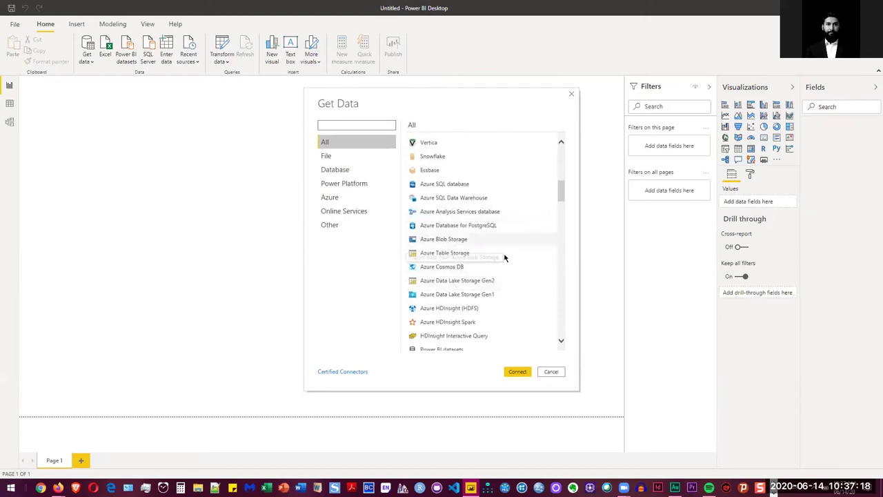
scroll(506, 263, "down", 3)
scroll(508, 267, "up", 2)
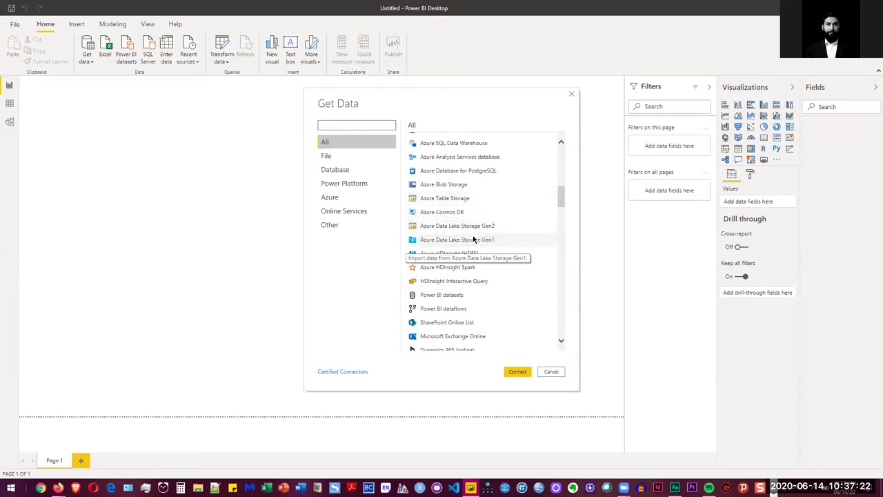
scroll(489, 253, "down", 2)
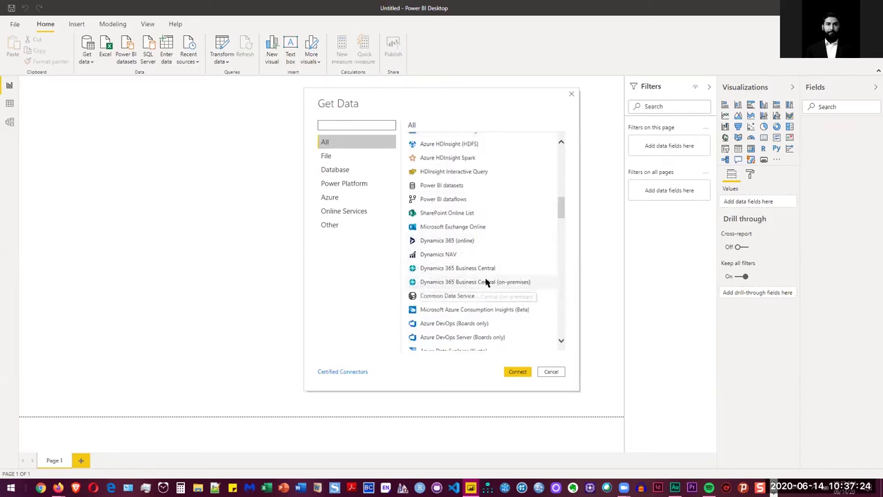
scroll(514, 276, "down", 1)
scroll(513, 275, "down", 12)
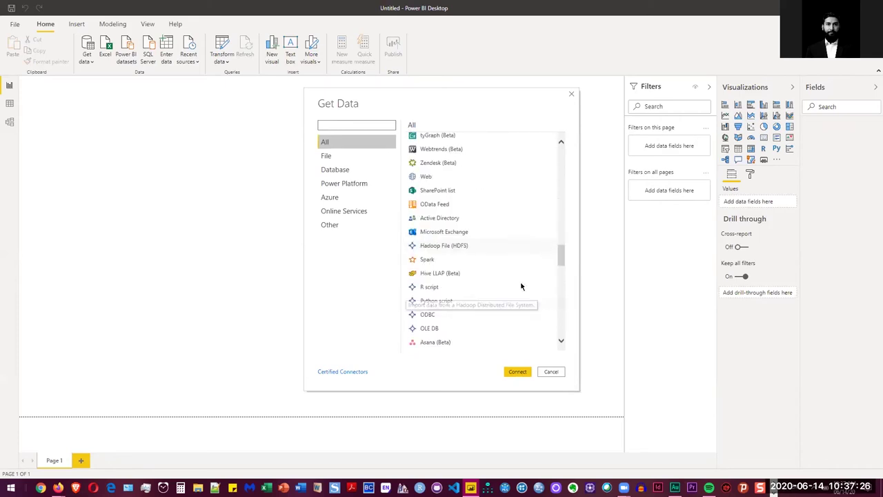
scroll(521, 285, "up", 15)
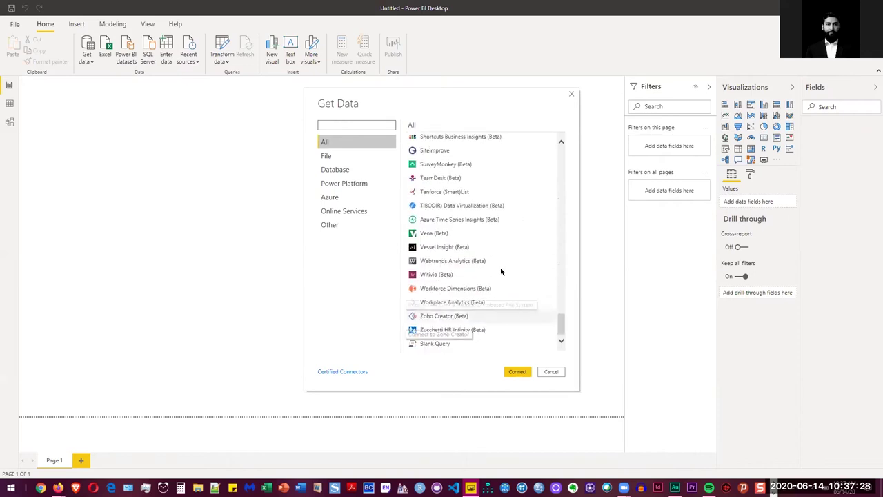
scroll(503, 263, "up", 5)
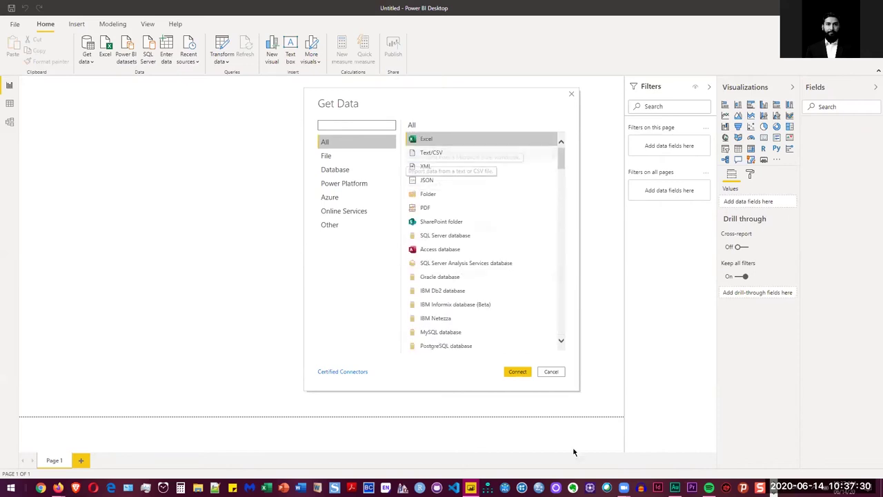
Connect with the Excel connector and open the AllPakistanScoresfacets workbook
left_click(516, 373)
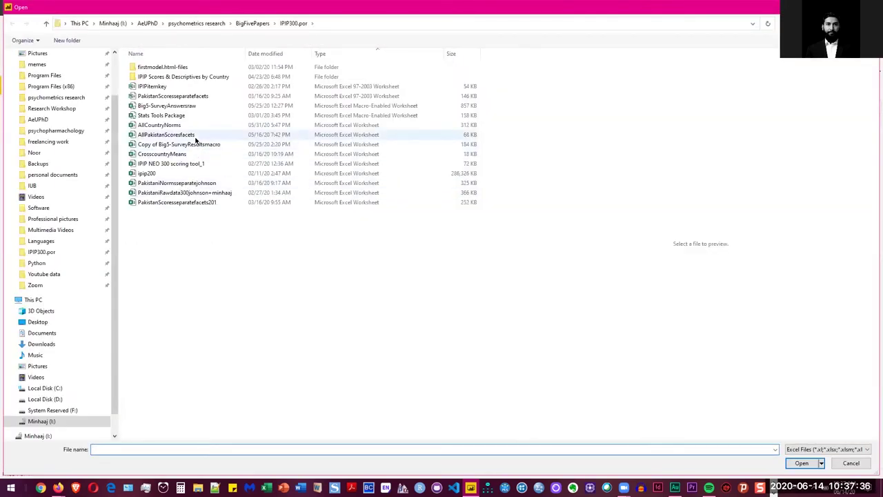
left_click(196, 135)
left_click(801, 463)
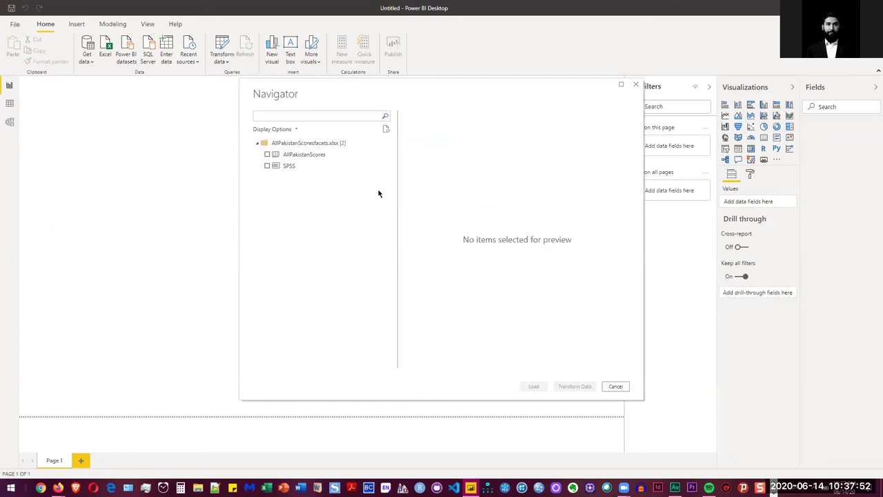
Preview and tick the AllPakistanScores sheet in Navigator, then load it
left_click(309, 156)
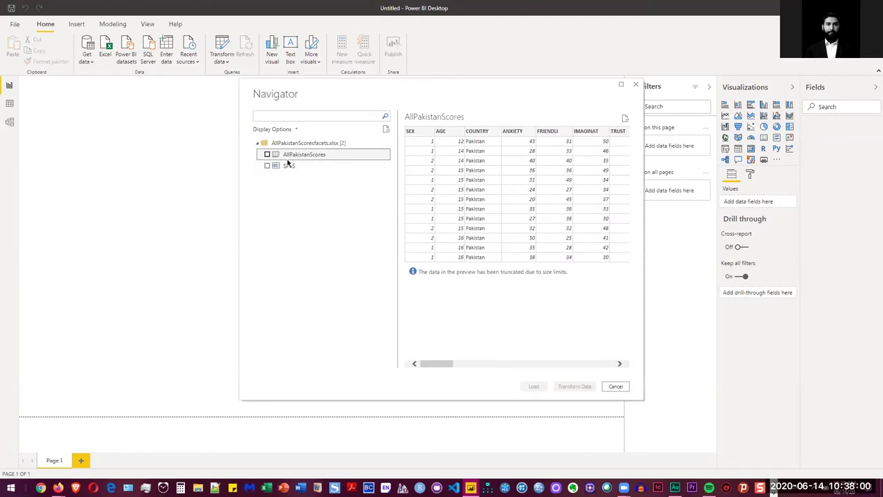
left_click(268, 156)
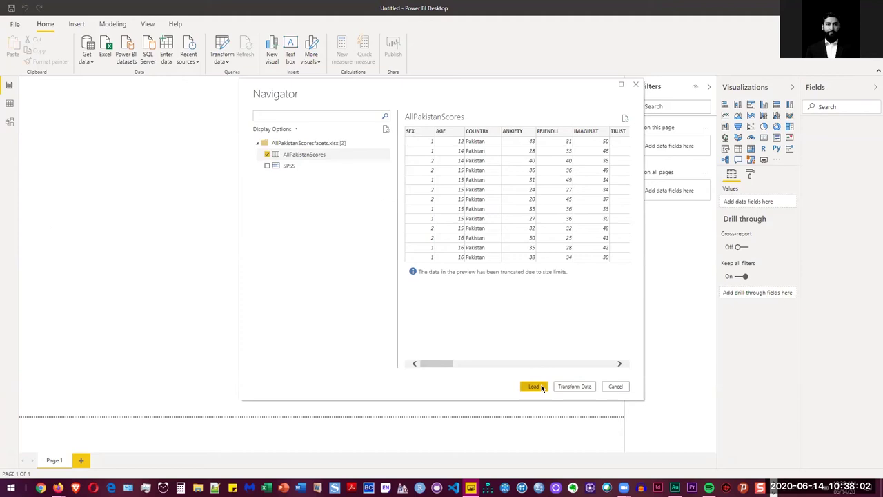
left_click(541, 387)
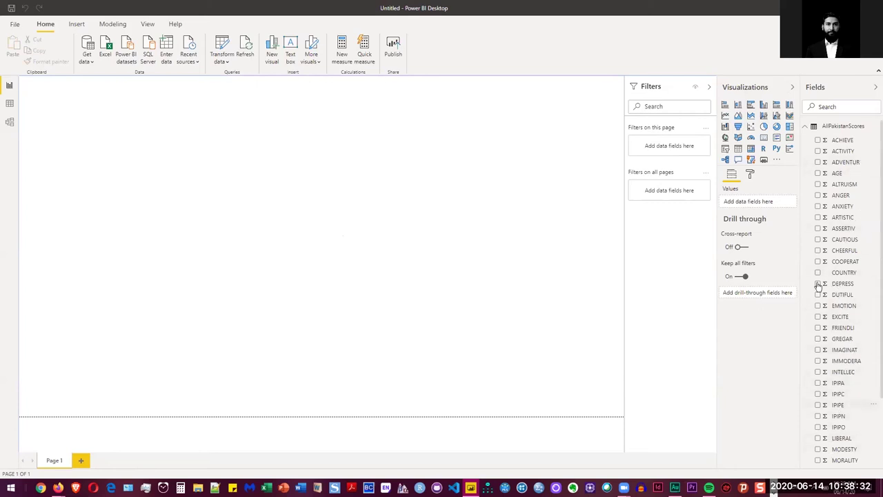
Browse AllPakistanScores rows in Data view, select the FRIENDLI column, then switch to Model view
left_click(11, 105)
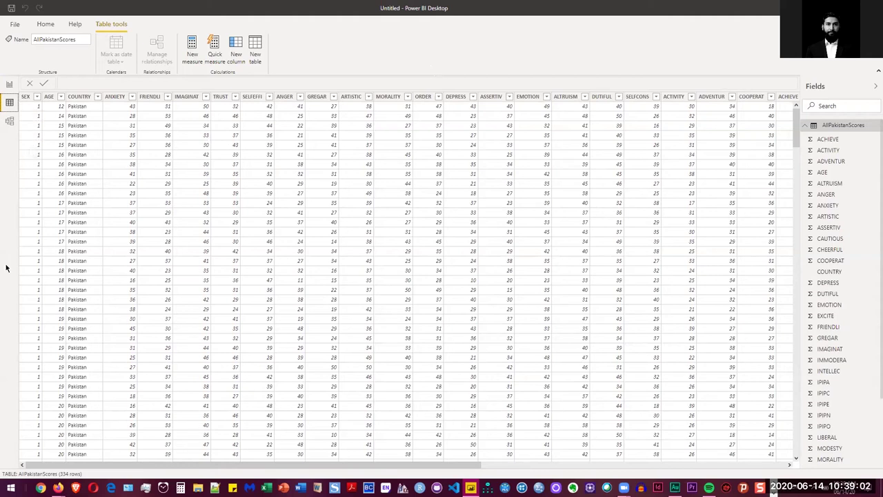
scroll(48, 283, "down", 15)
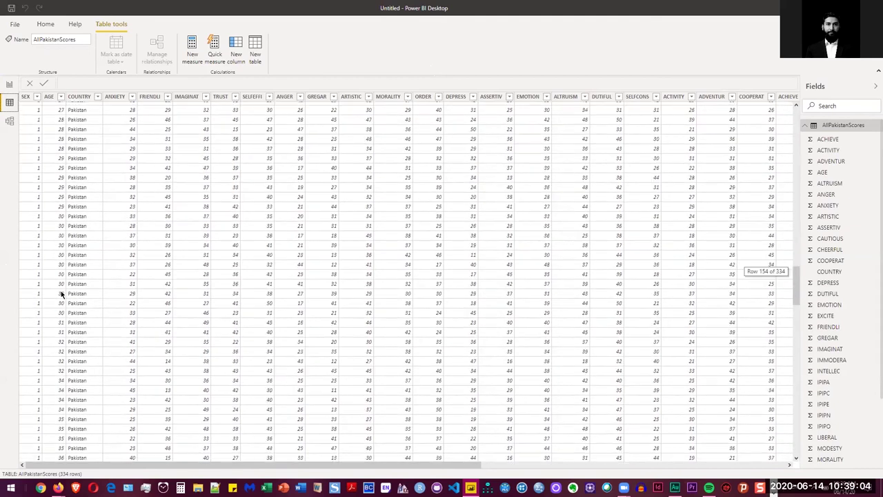
scroll(61, 294, "down", 6)
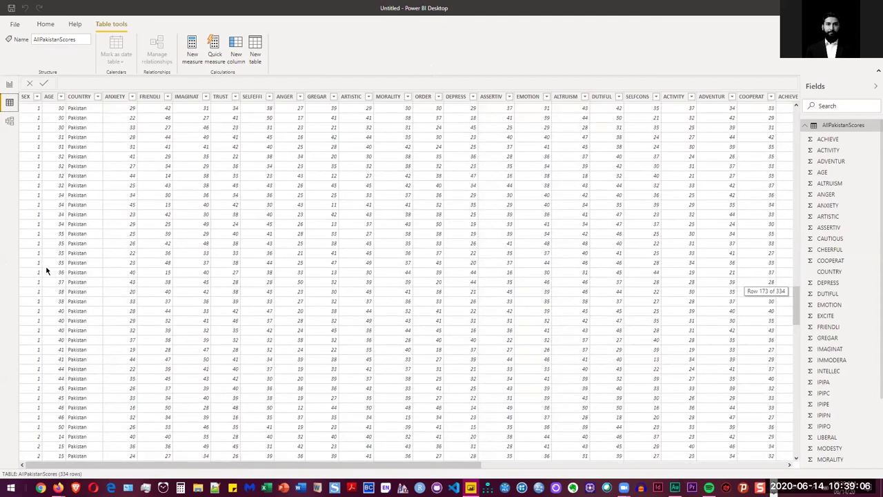
scroll(45, 255, "up", 20)
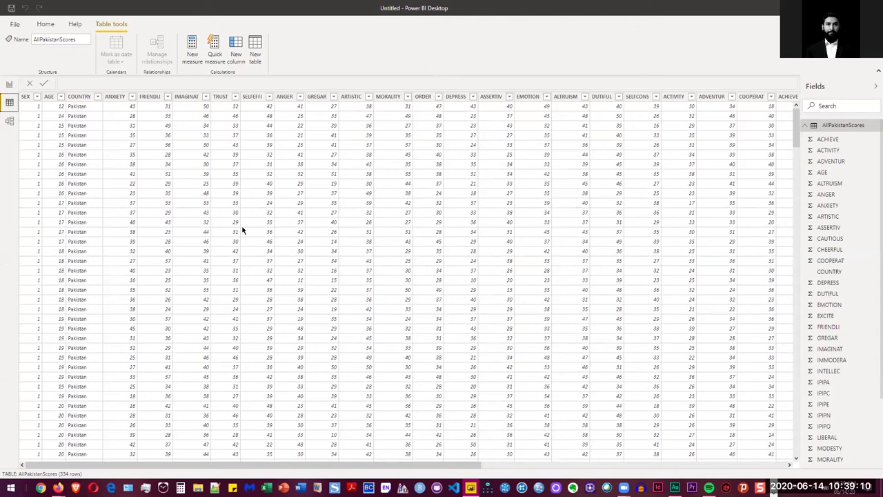
left_click(155, 146)
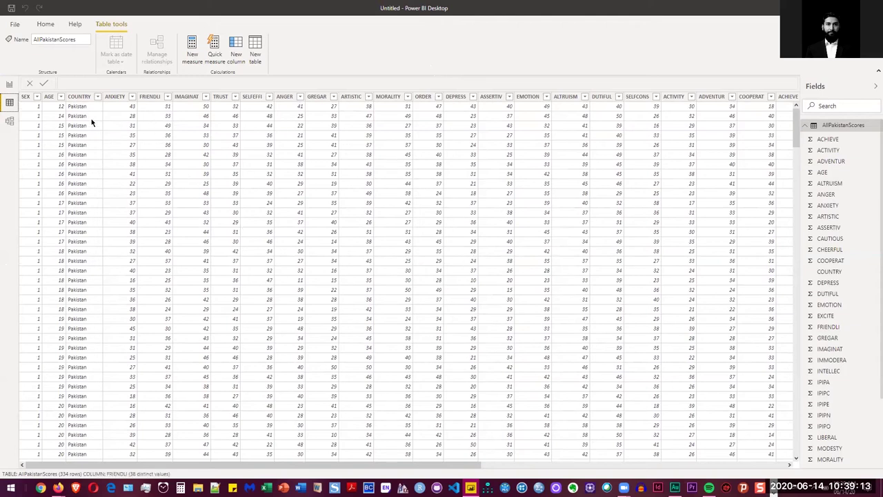
left_click(10, 121)
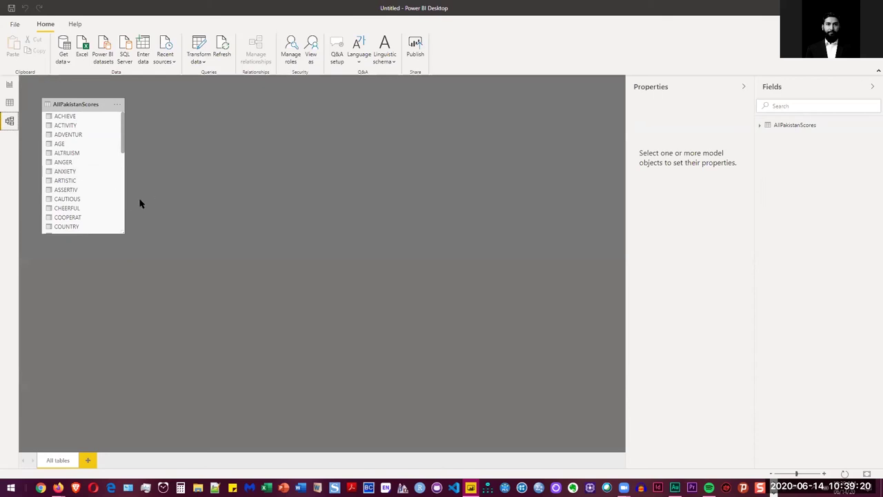
From Report view, use Transform data to open AllPakistanScores in Power Query Editor
left_click(9, 87)
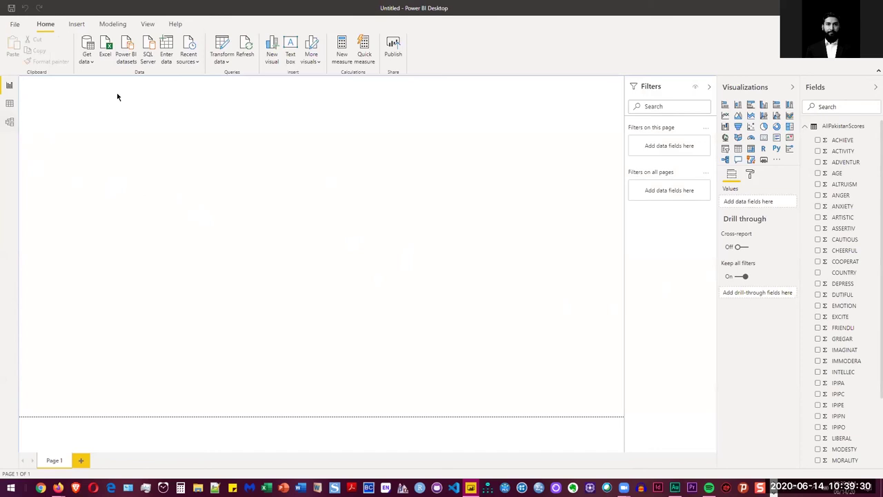
left_click(221, 56)
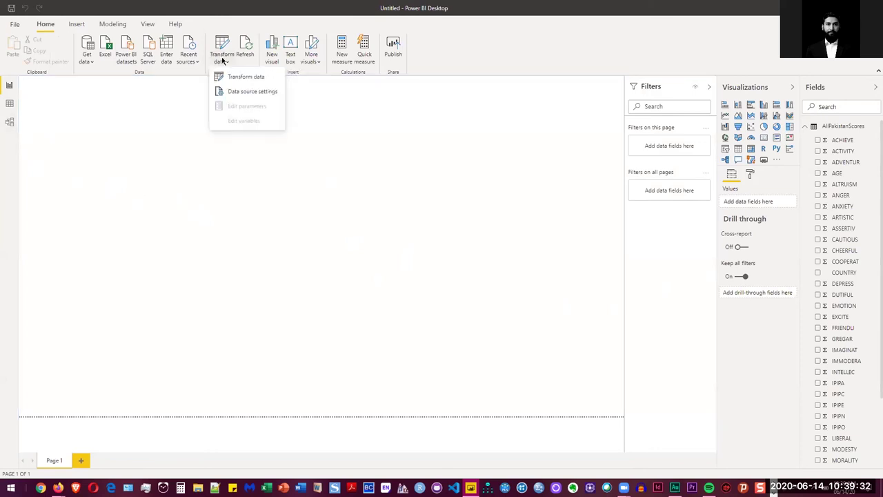
left_click(218, 74)
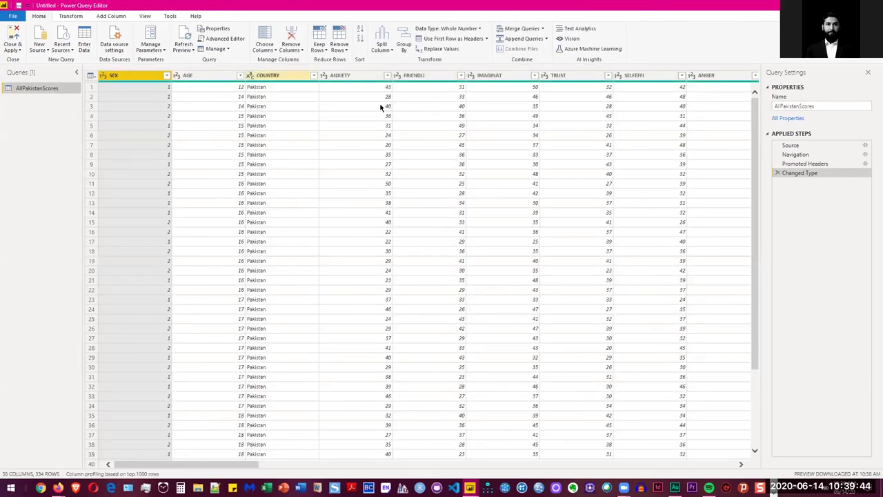
Select the ANXIETY column and bring up its value filter list
left_click(388, 76)
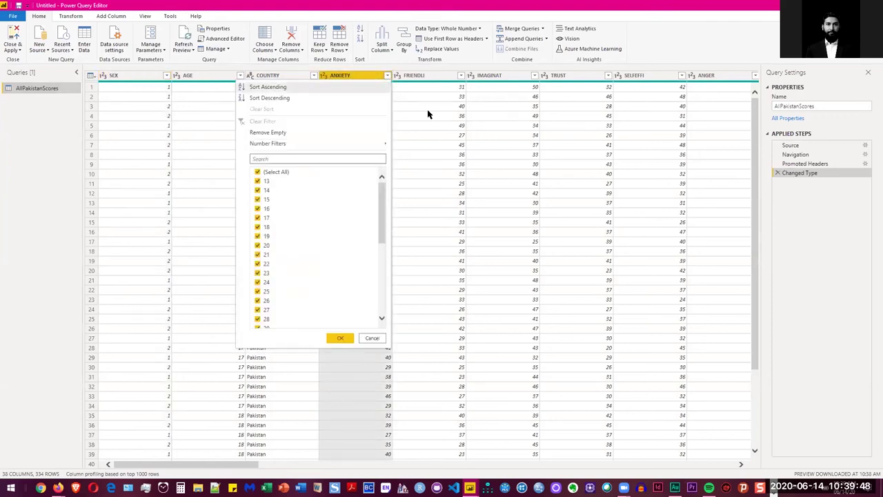
left_click(427, 109)
left_click(364, 75)
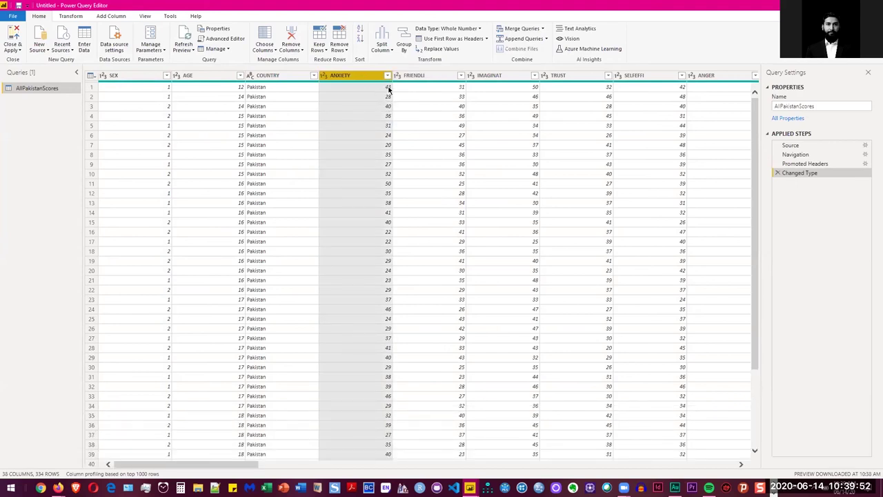
left_click(388, 76)
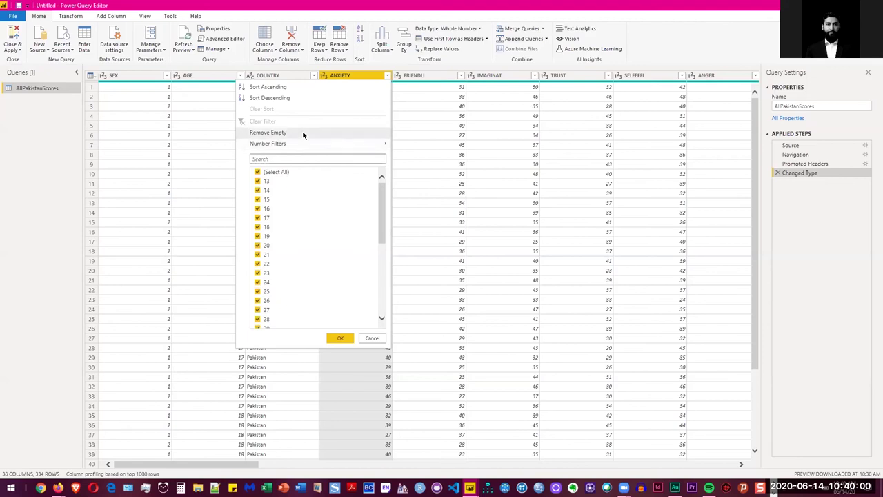
scroll(293, 221, "down", 6)
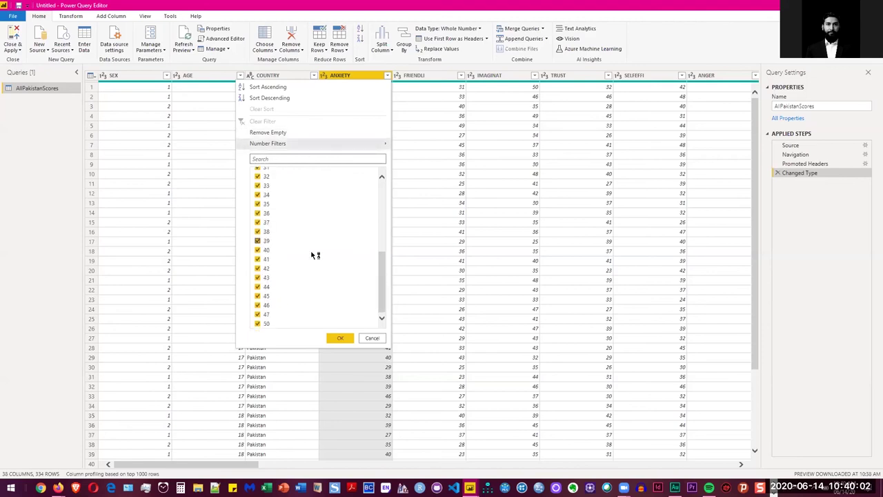
scroll(312, 206, "up", 6)
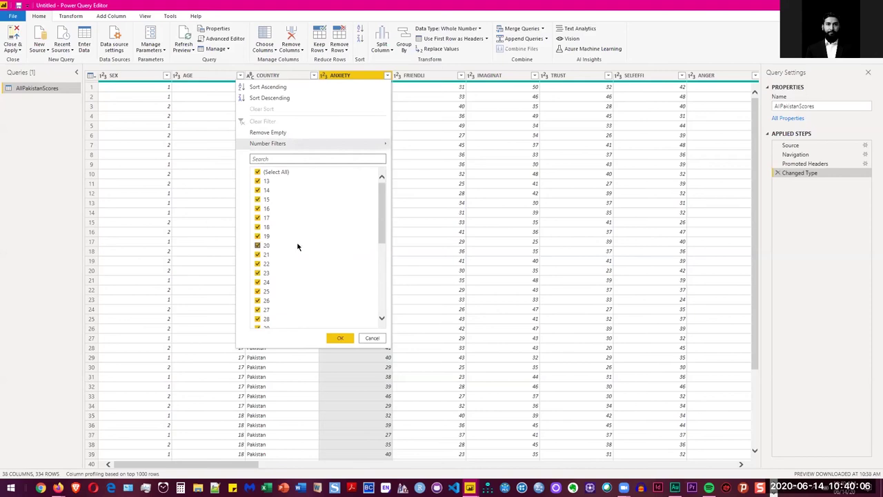
Uncheck ANXIETY values 13, 14, 15, 16 and 17, apply, and verify the filter
left_click(257, 181)
left_click(257, 191)
left_click(258, 199)
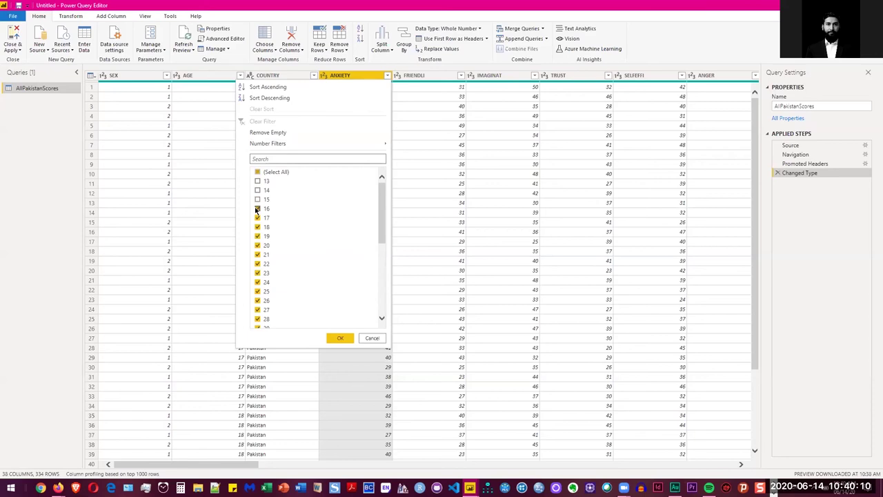
left_click(257, 209)
left_click(258, 219)
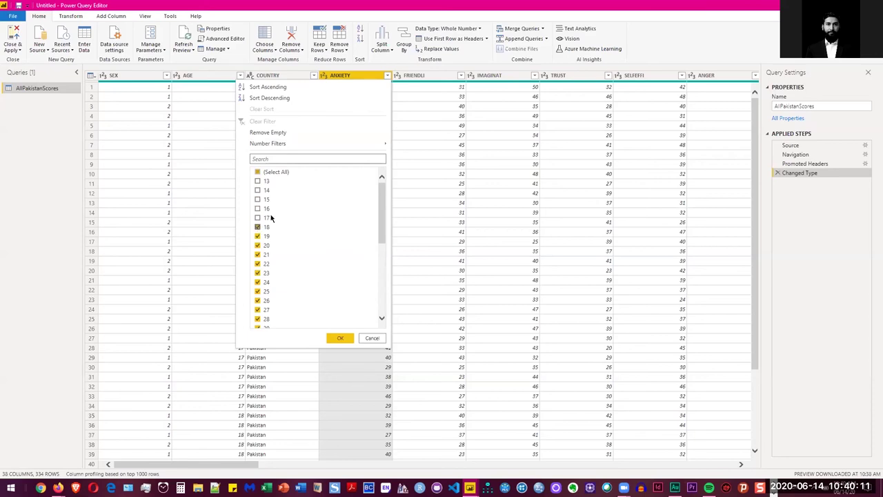
left_click(340, 339)
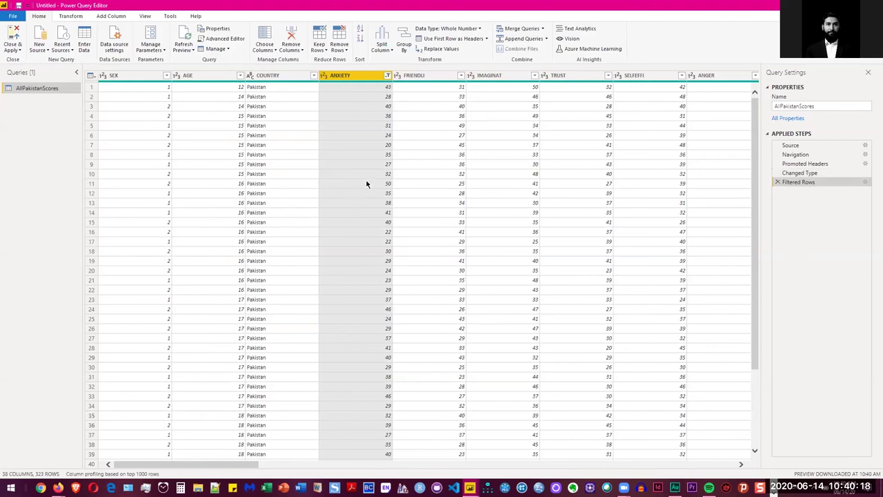
left_click(387, 75)
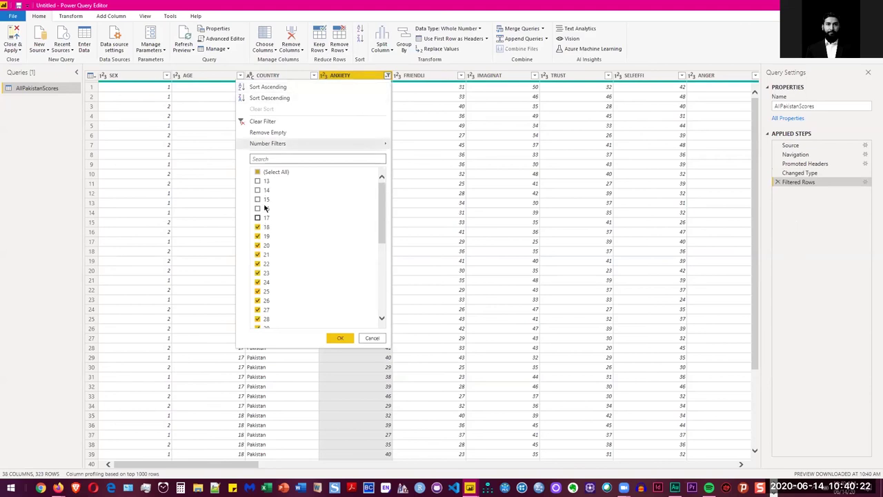
left_click(340, 338)
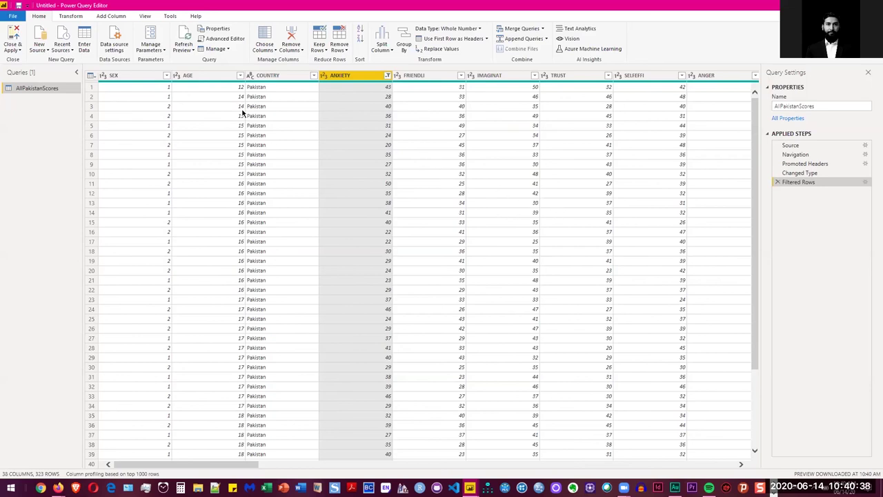
left_click(70, 15)
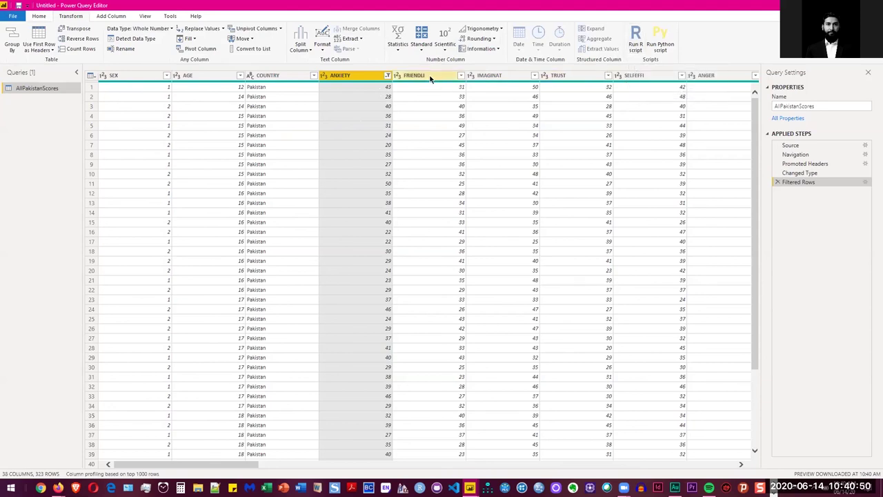
left_click(122, 17)
left_click(144, 16)
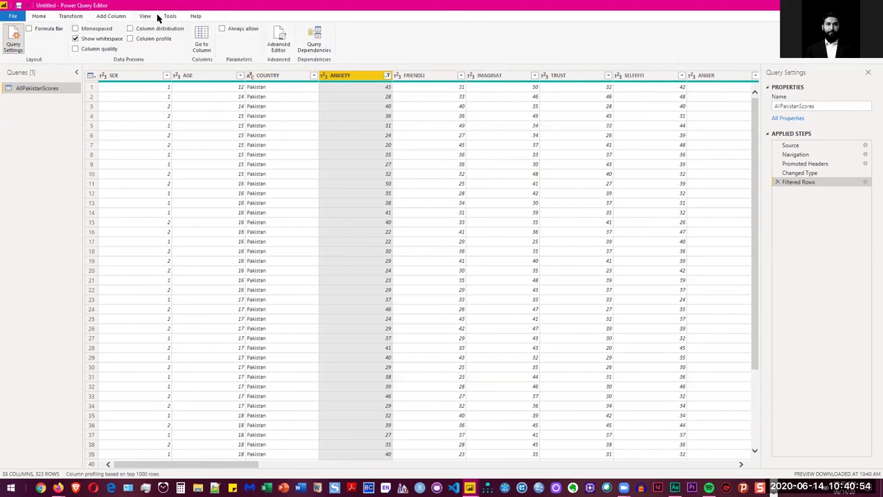
left_click(164, 19)
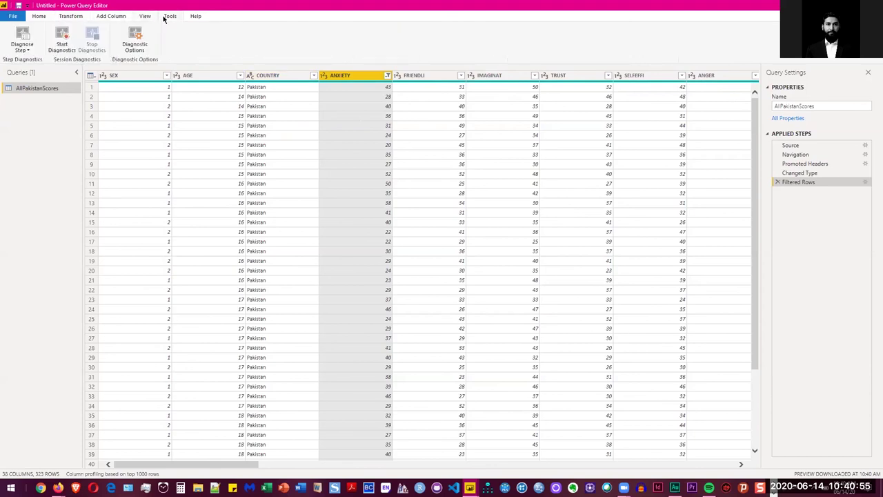
left_click(45, 19)
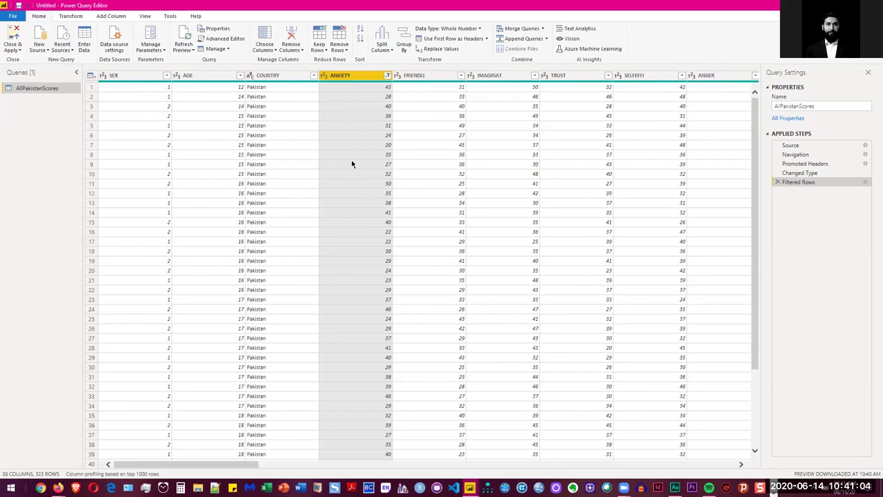
left_click(67, 88)
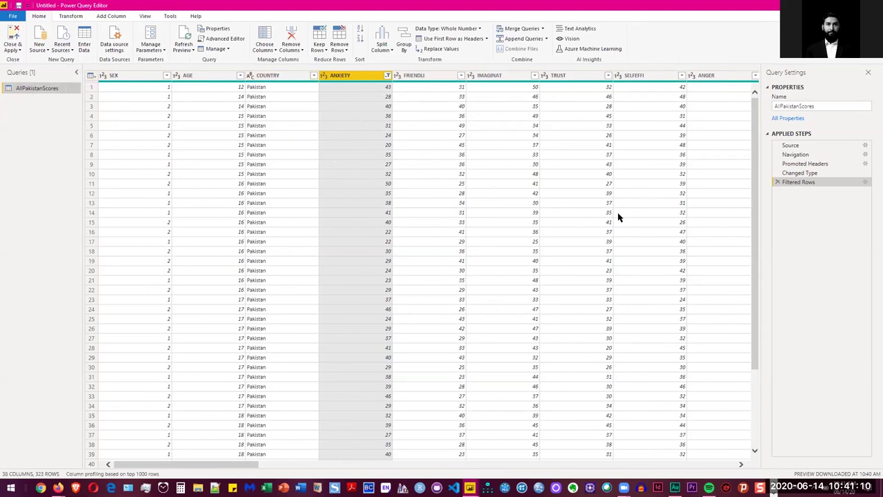